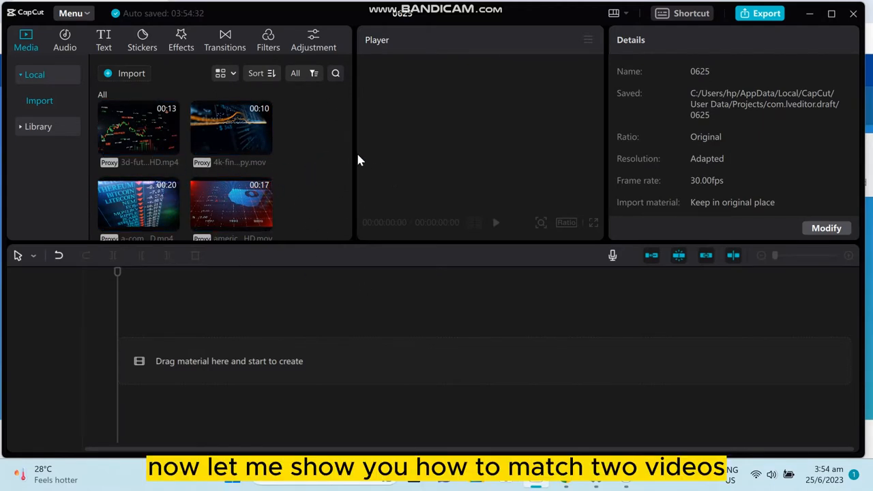
scroll(347, 154, "down", 2)
scroll(342, 89, "up", 2)
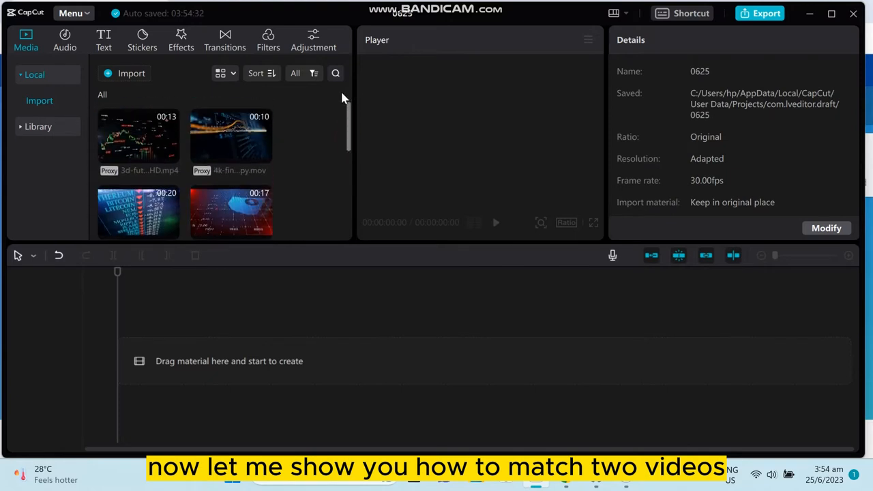
Place the 3D futuristic finance clip on the timeline with the 4K financial chart clip directly after it.
mouse_move(170, 137)
left_mouse_down()
mouse_move(152, 374)
mouse_move(117, 361)
left_mouse_up()
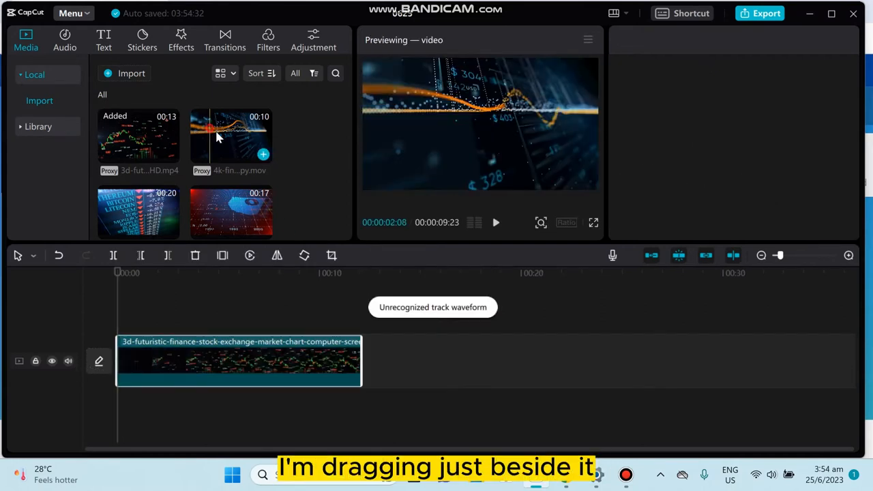
left_click_drag(217, 137, 276, 200)
mouse_move(331, 262)
left_mouse_down()
mouse_move(386, 327)
mouse_move(390, 360)
left_mouse_up()
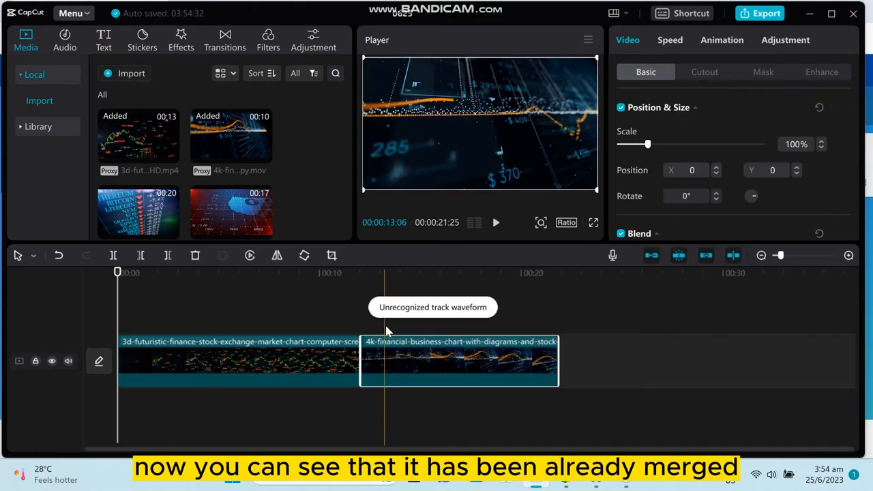
Preview playback across the join between the two clips, then pause.
left_click(338, 306)
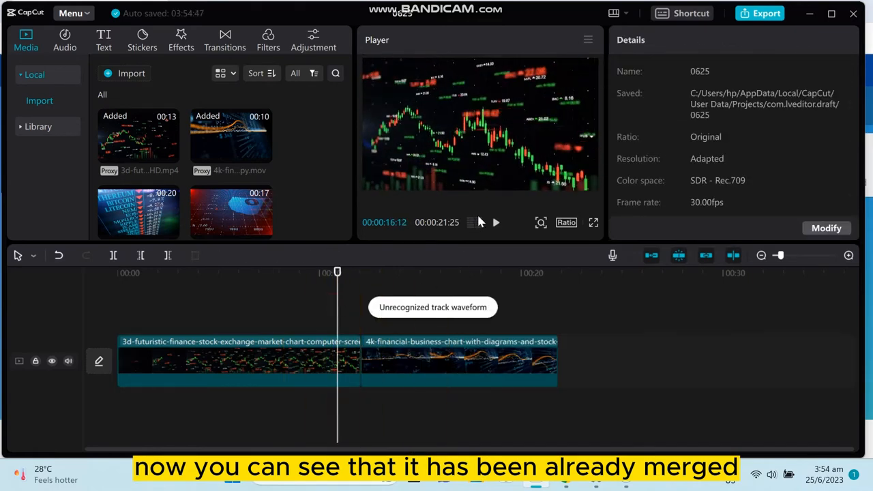
left_click(496, 223)
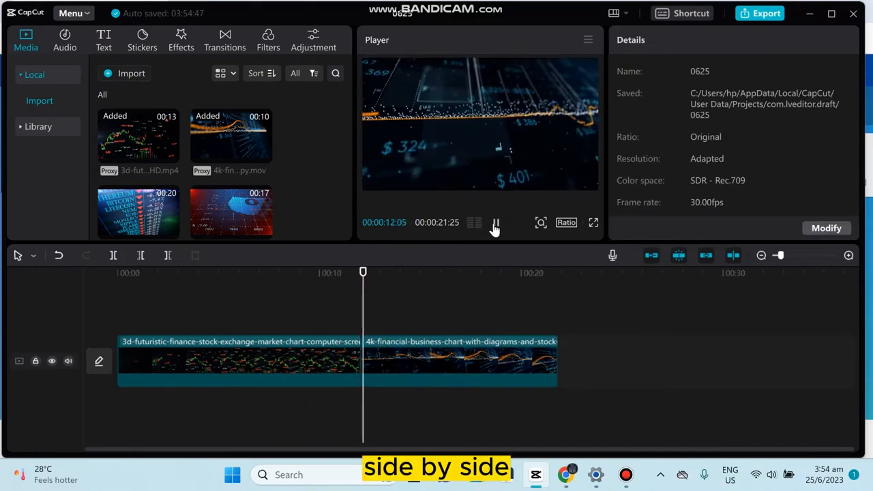
left_click(496, 225)
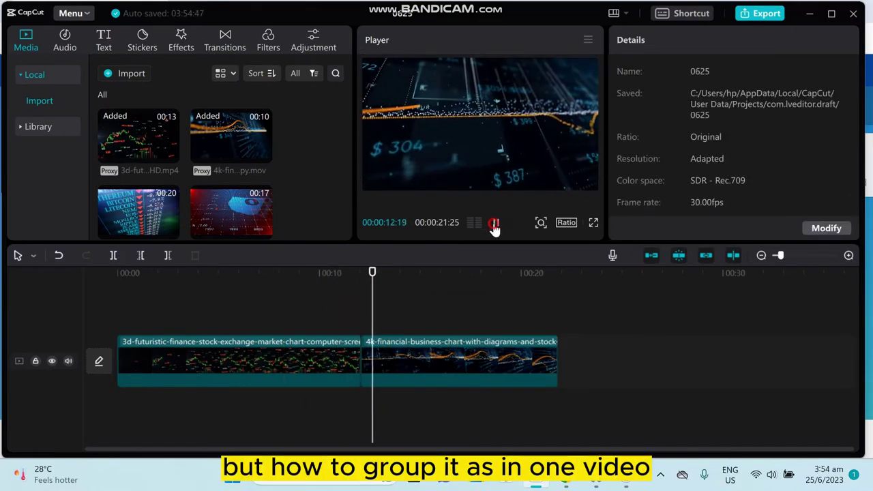
Select both finance clips on the track and Group them into one unit.
left_click(340, 297)
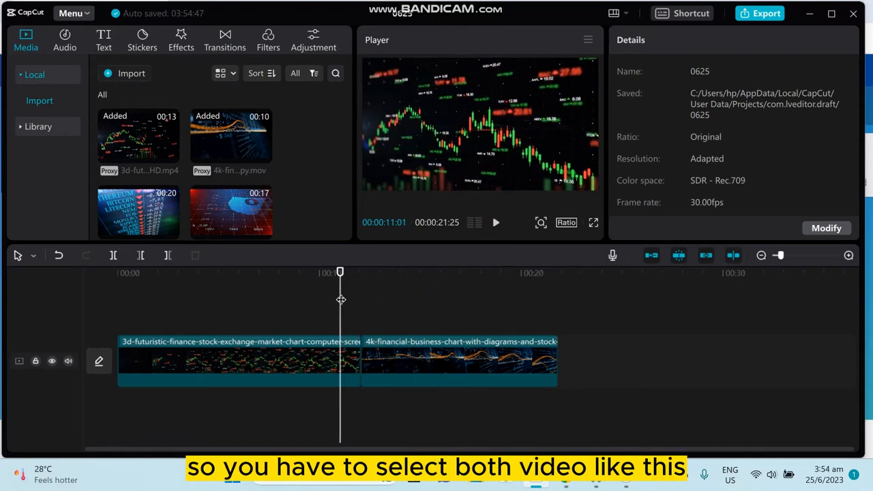
left_click_drag(308, 311, 420, 362)
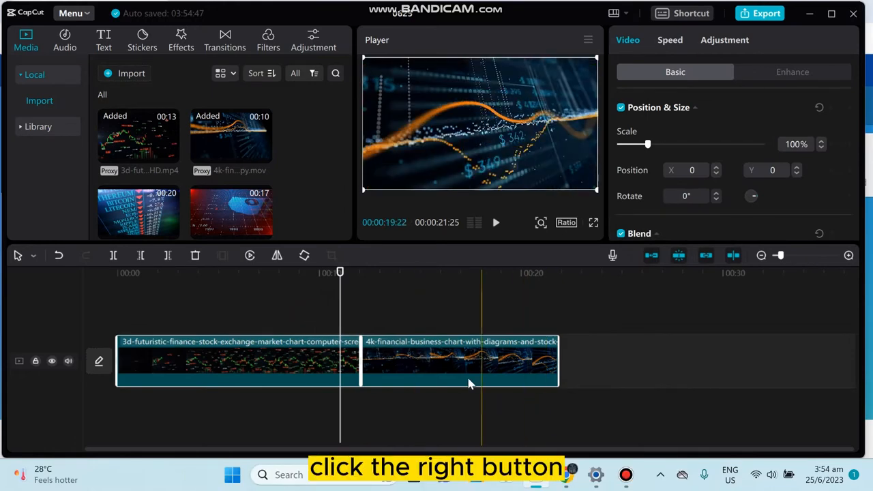
right_click(430, 354)
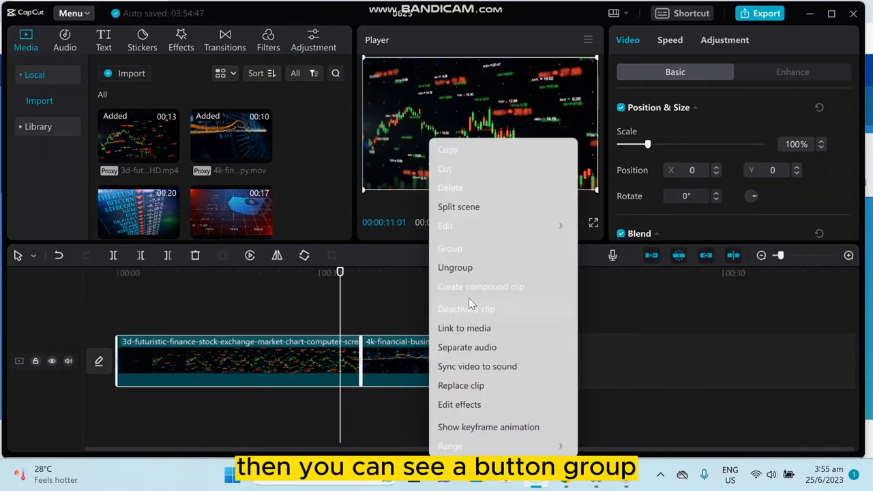
left_click(457, 249)
Shift the grouped clips along the track to confirm they move together.
left_click(418, 311)
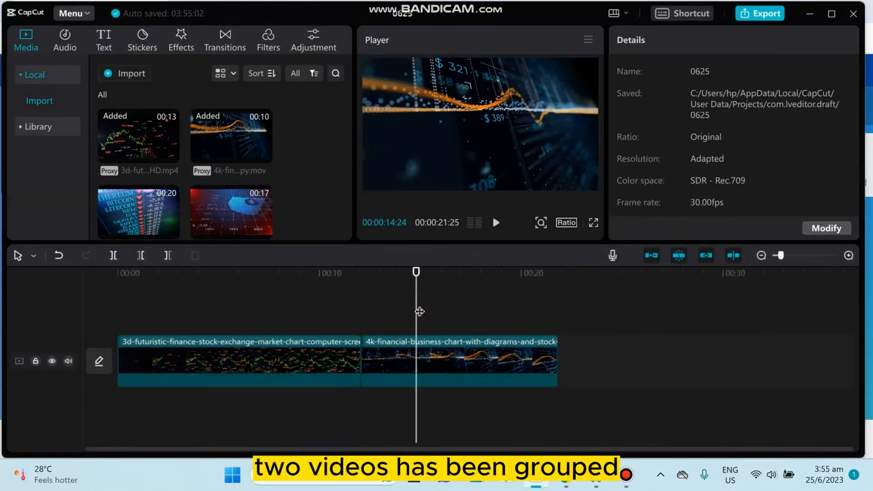
mouse_move(462, 361)
left_mouse_down()
mouse_move(553, 355)
mouse_move(430, 359)
left_mouse_up()
left_click(638, 347)
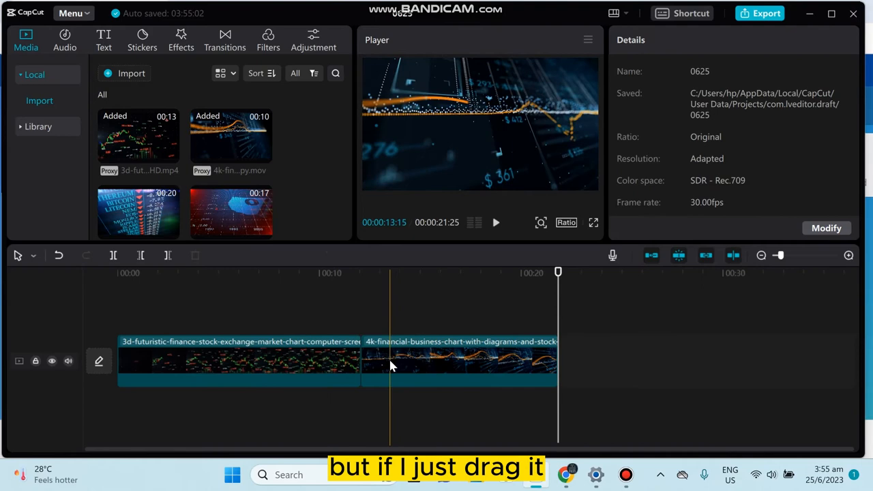
mouse_move(390, 358)
left_mouse_down()
mouse_move(587, 361)
mouse_move(390, 365)
left_mouse_up()
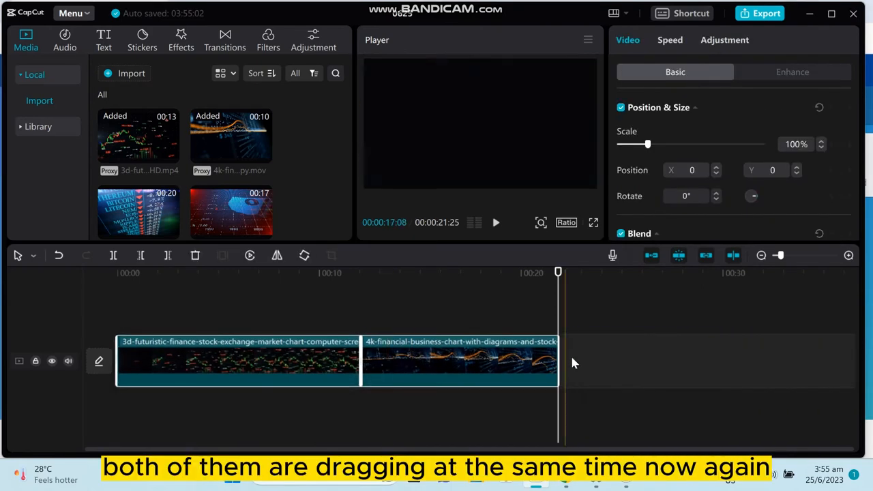
left_click(571, 333)
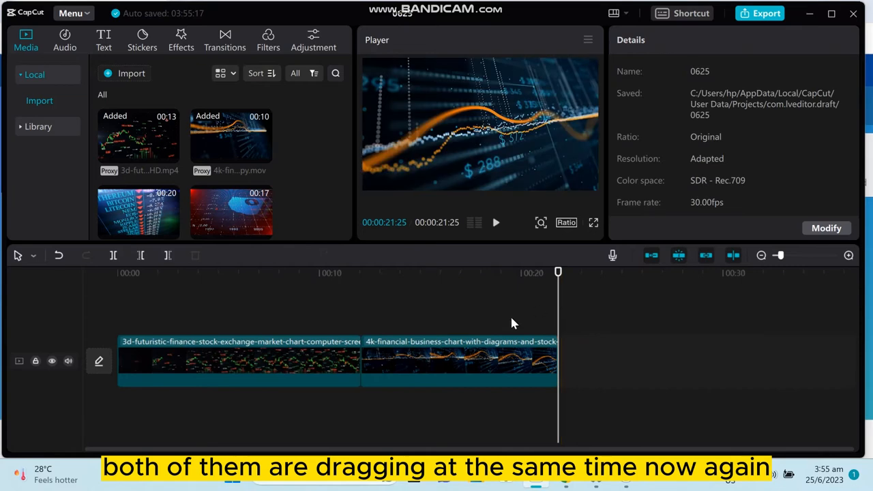
Ungroup the clips and move the 4K chart clip on its own to verify it is independent.
right_click(435, 361)
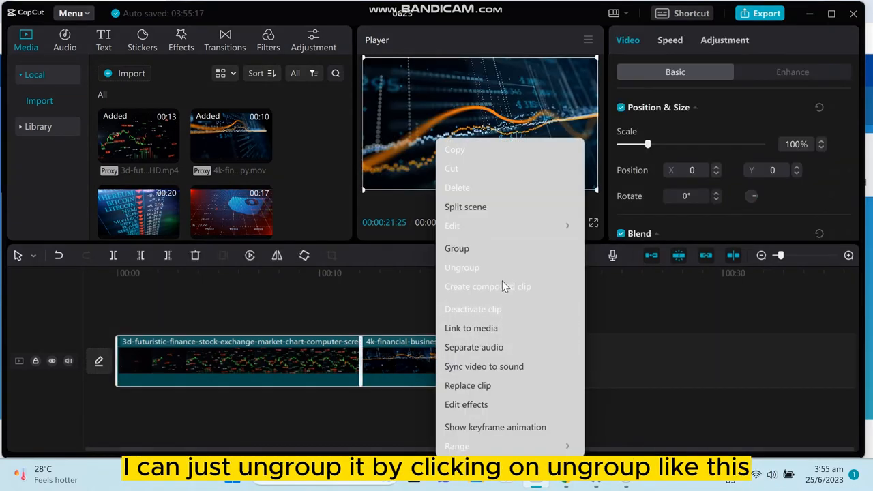
left_click(476, 268)
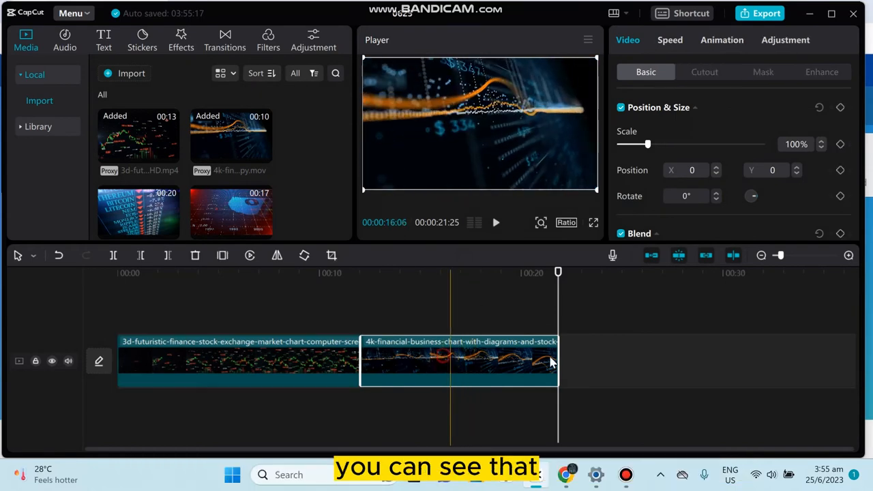
left_click_drag(443, 364, 564, 360)
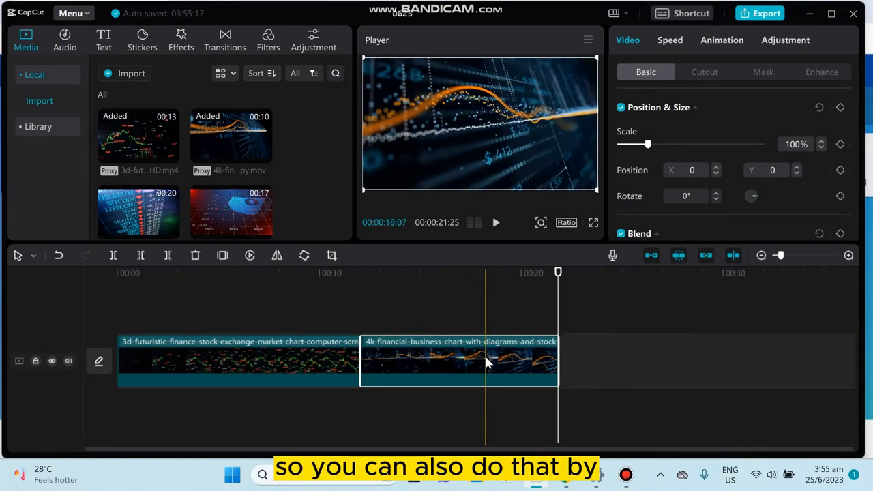
Stack the 4K clip on a new upper track starting at 00:00 and select both clips.
mouse_move(484, 352)
left_mouse_down()
mouse_move(474, 297)
mouse_move(196, 296)
left_mouse_up()
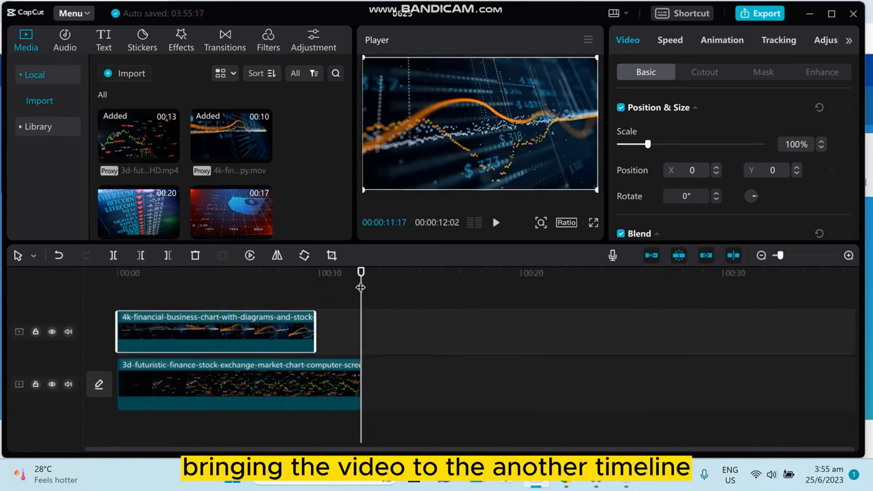
left_click(122, 314)
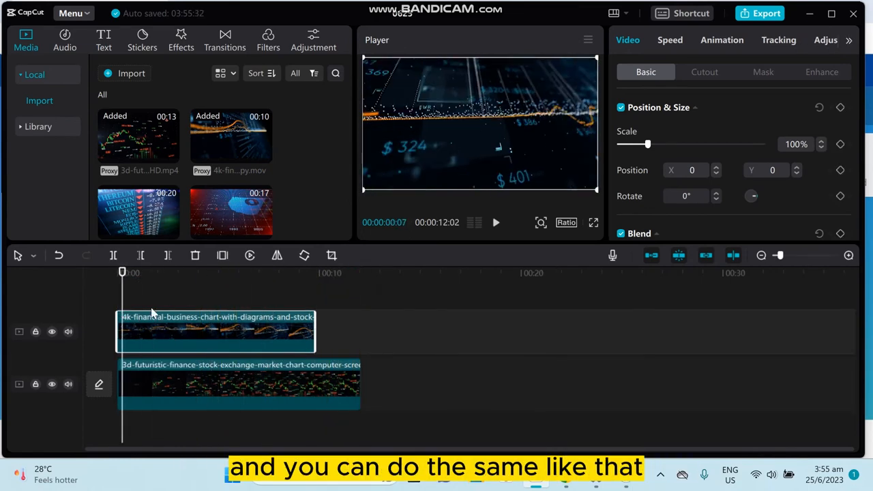
left_click(221, 391, "ctrl")
Group the two stacked clips and move them together back to the timeline start.
right_click(218, 345)
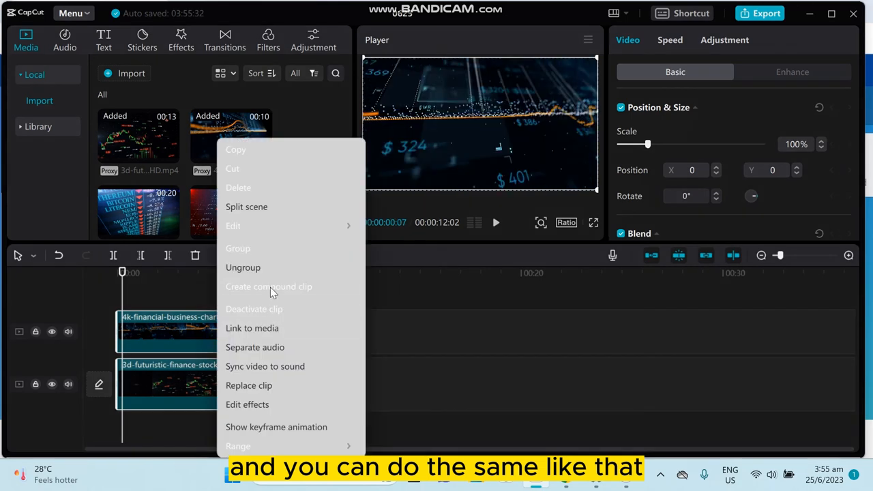
left_click(263, 253)
left_click(375, 328)
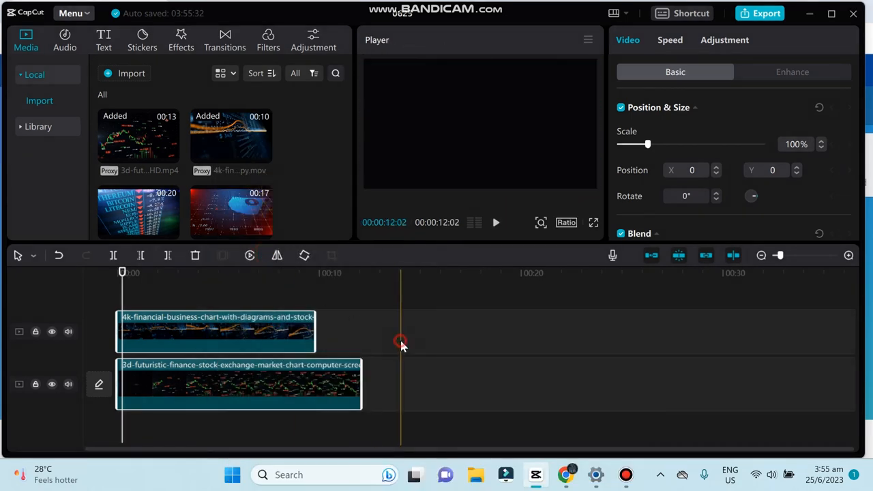
mouse_move(294, 336)
left_mouse_down()
mouse_move(497, 337)
mouse_move(188, 332)
left_mouse_up()
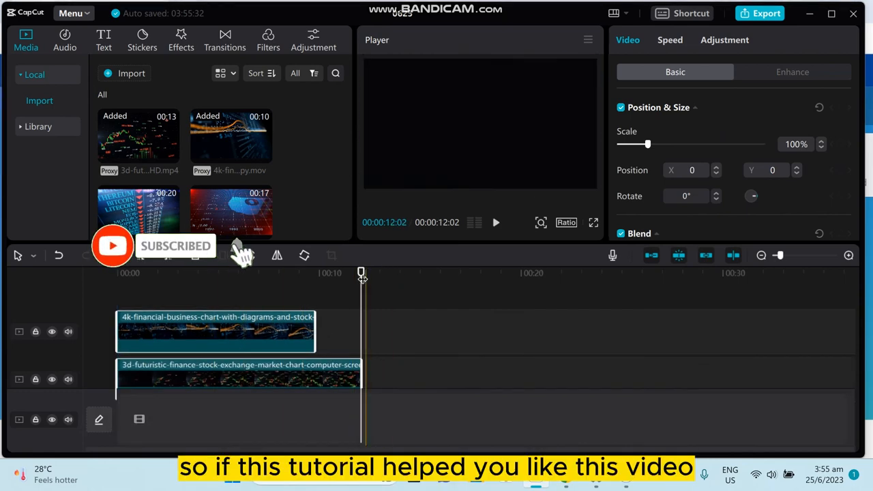
mouse_move(362, 277)
left_mouse_down()
mouse_move(321, 290)
mouse_move(123, 307)
mouse_move(156, 322)
left_mouse_up()
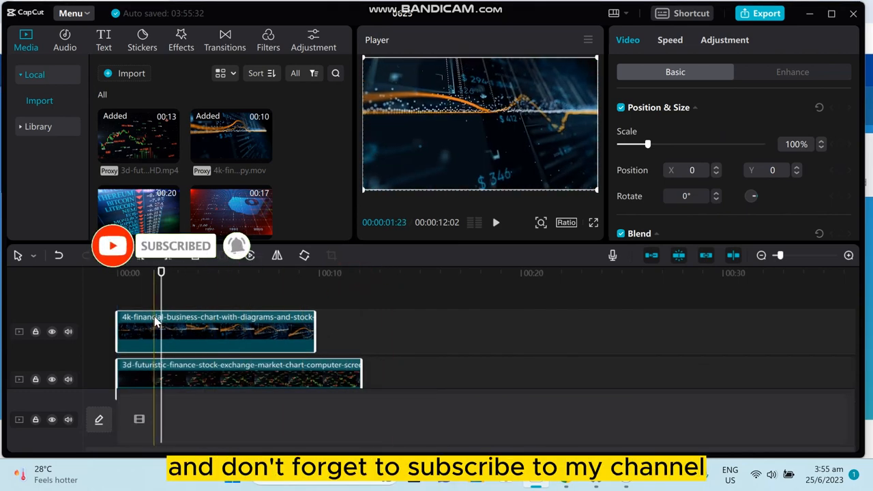